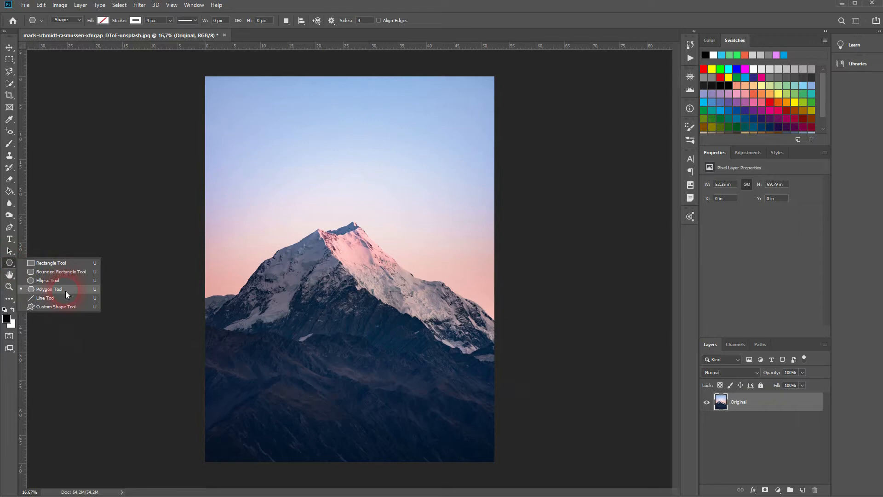
- Configure the Polygon tool for shapes with 3 sides, no fill and a white 25 px stroke
{"action": "left_click", "coordinate": [363, 20]}
{"action": "key", "text": "Return"}
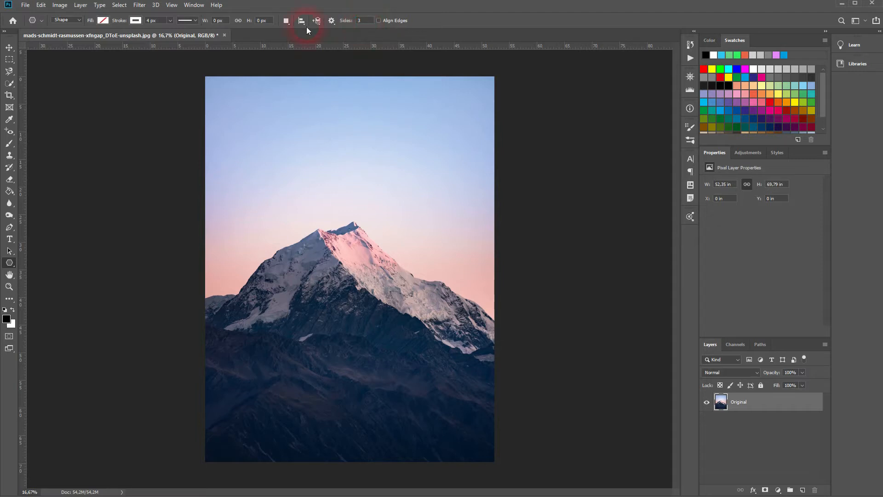
{"action": "left_click", "coordinate": [103, 21]}
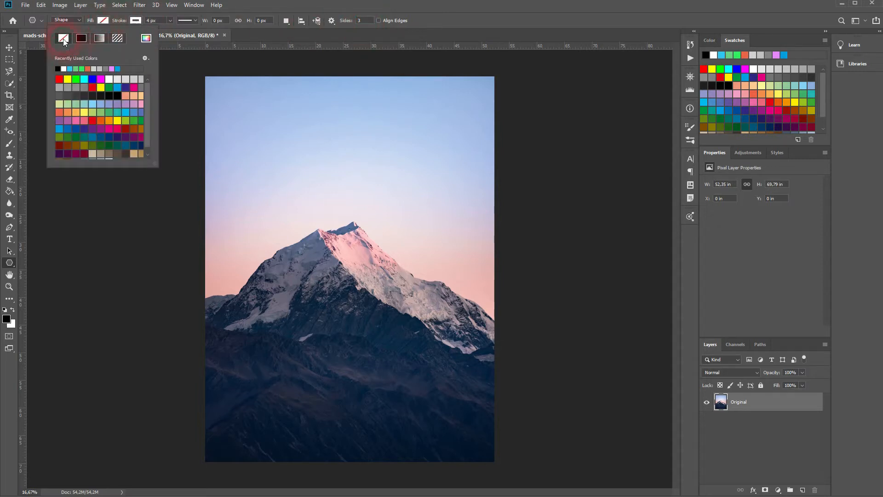
{"action": "left_click", "coordinate": [136, 21]}
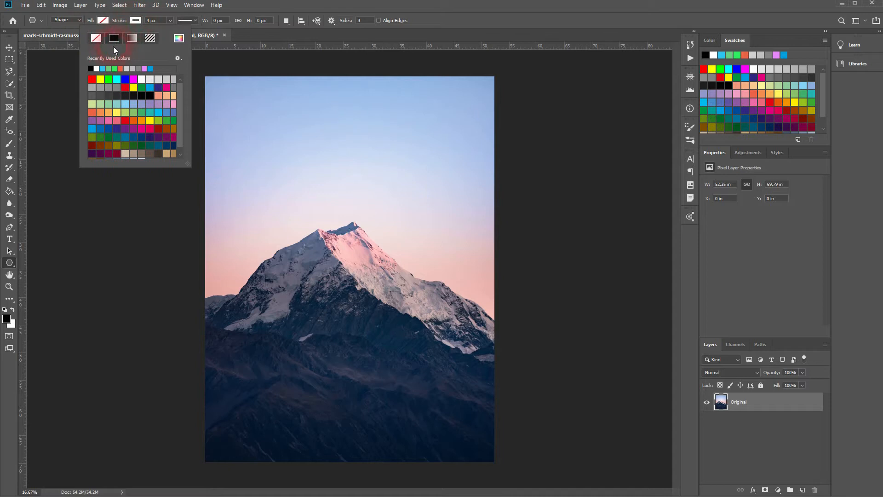
{"action": "left_click", "coordinate": [96, 69]}
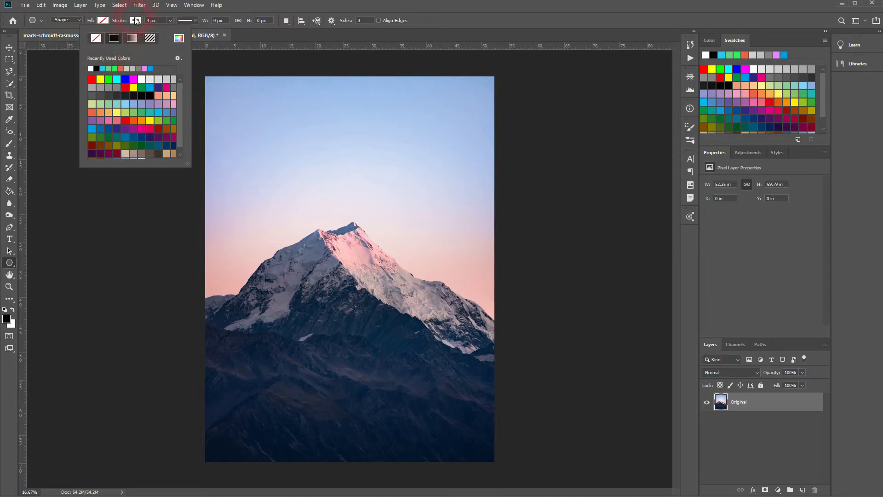
{"action": "left_click", "coordinate": [159, 21]}
{"action": "type", "text": "2"}
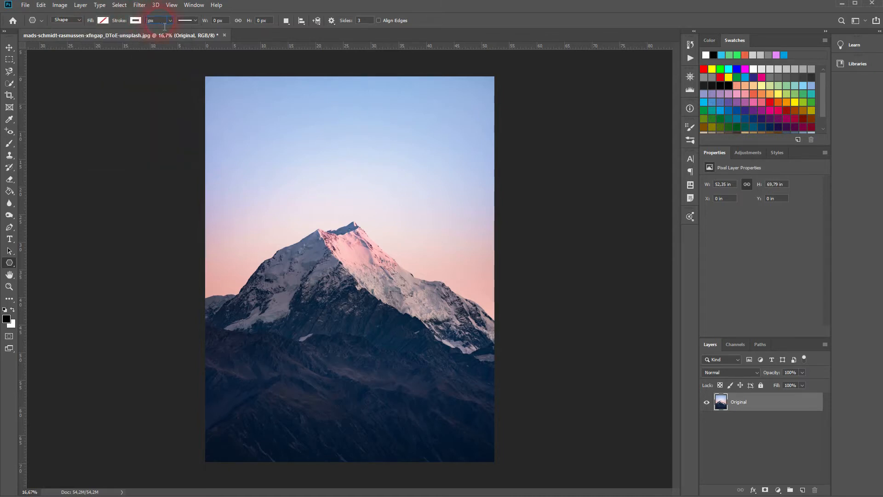
{"action": "type", "text": "5"}
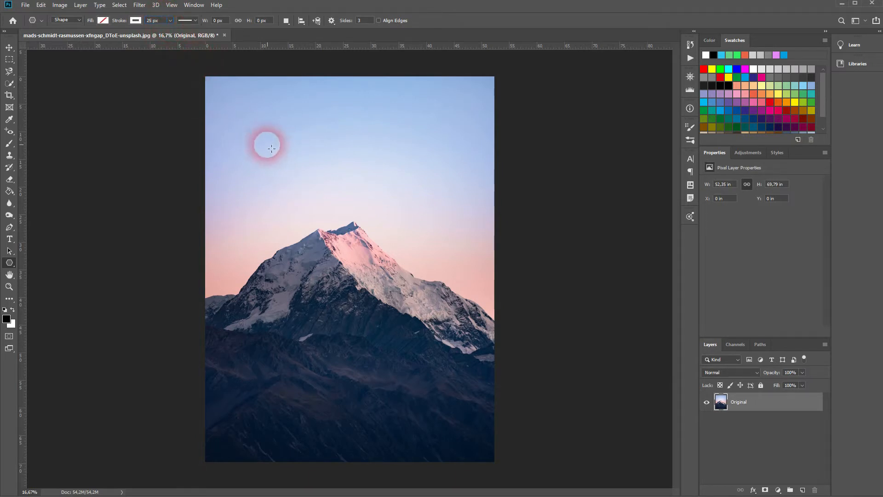
- Draw a downward-pointing triangle about 3396 px wide and 2941 px high over the mountain and centre it horizontally on the canvas
{"action": "mouse_move", "coordinate": [378, 228]}
{"action": "left_mouse_down"}
{"action": "mouse_move", "coordinate": [411, 256]}
{"action": "mouse_move", "coordinate": [385, 306]}
{"action": "mouse_move", "coordinate": [426, 389]}
{"action": "mouse_move", "coordinate": [415, 377]}
{"action": "left_mouse_up"}
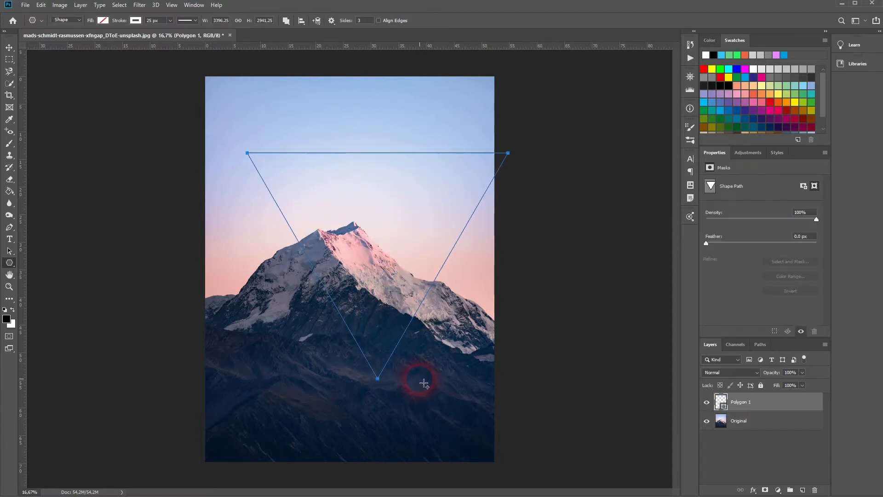
{"action": "left_click", "coordinate": [9, 47]}
{"action": "key", "text": "ctrl+a"}
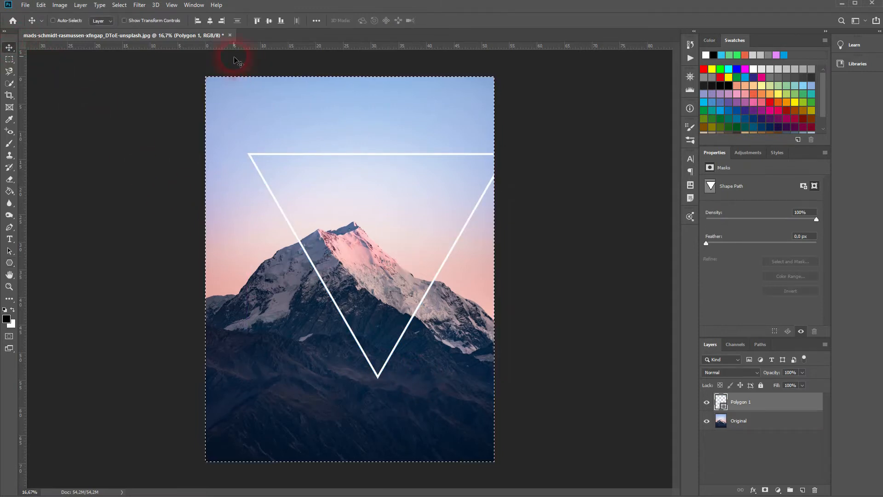
{"action": "left_click", "coordinate": [210, 20]}
{"action": "key", "text": "ctrl+d"}
- Move the triangle straight up until its lower tip sits on the dark slope just below the snowy part of the mountain
{"action": "key", "text": "shift+Up"}
{"action": "key", "text": "shift+Up"}
{"action": "key", "text": "shift+Up"}
{"action": "key", "text": "shift+Up"}
{"action": "key", "text": "shift+Up"}
{"action": "key", "text": "shift+Up"}
{"action": "key", "text": "shift+Up"}
{"action": "key", "text": "shift+Up"}
{"action": "key", "text": "shift+Up"}
{"action": "key", "text": "shift+Up"}
{"action": "key", "text": "shift+Up"}
{"action": "key", "text": "shift+Up"}
{"action": "key", "text": "shift+Up"}
{"action": "key", "text": "shift+Up"}
{"action": "key", "text": "shift+Up"}
{"action": "key", "text": "shift+Up"}
{"action": "key", "text": "shift+Up"}
{"action": "key", "text": "shift+Up"}
{"action": "key", "text": "shift+Up"}
{"action": "key", "text": "shift+Up"}
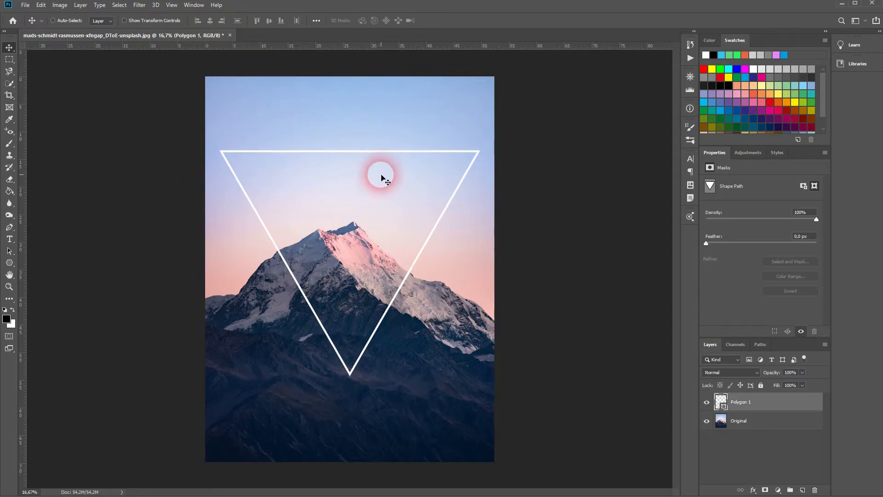
{"action": "key", "text": "shift+Up"}
{"action": "key", "text": "shift+Up"}
{"action": "key", "text": "shift+Up"}
{"action": "key", "text": "shift+Up"}
{"action": "key", "text": "shift+Up"}
{"action": "key", "text": "shift+Up"}
{"action": "key", "text": "shift+Up"}
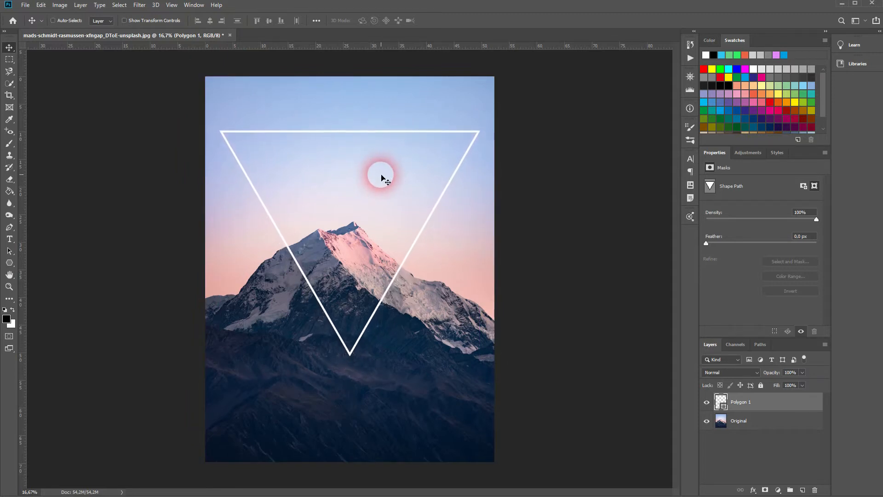
{"action": "key", "text": "shift+Up"}
{"action": "key", "text": "shift+Up"}
{"action": "key", "text": "shift+Up"}
{"action": "key", "text": "shift+Up"}
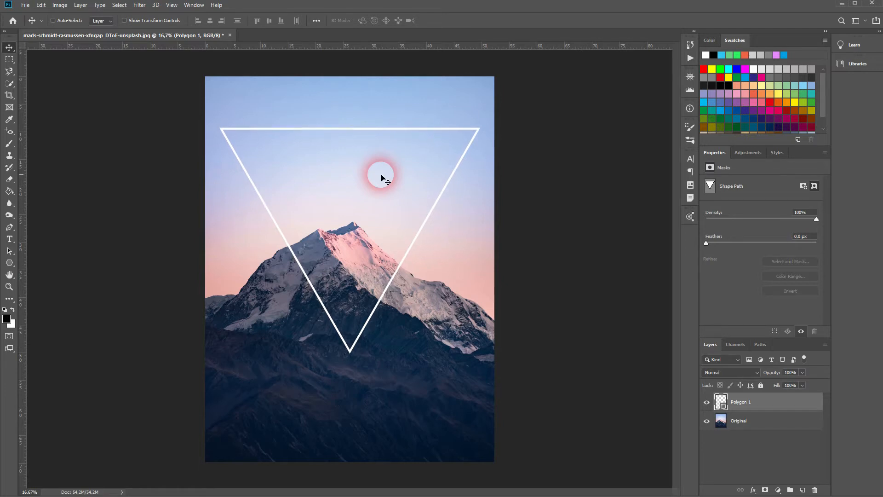
- Rename the polygon layer as Triangle and check it by toggling its visibility
{"action": "double_click", "coordinate": [746, 403]}
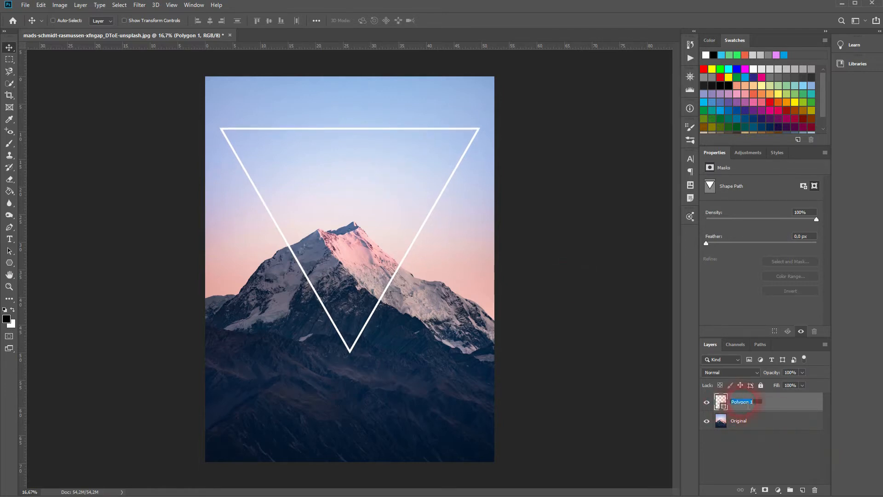
{"action": "type", "text": "Triangle"}
{"action": "key", "text": "Return"}
{"action": "left_click", "coordinate": [707, 403]}
{"action": "left_click", "coordinate": [706, 402]}
- Add an Inner Glow to the Triangle layer with colour ff0000 and the Multiply blend mode
{"action": "right_click", "coordinate": [760, 409]}
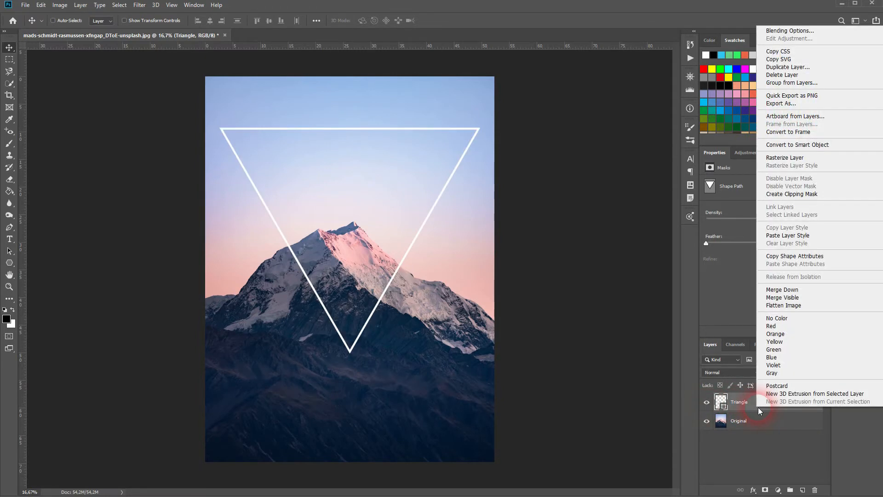
{"action": "left_click", "coordinate": [777, 28]}
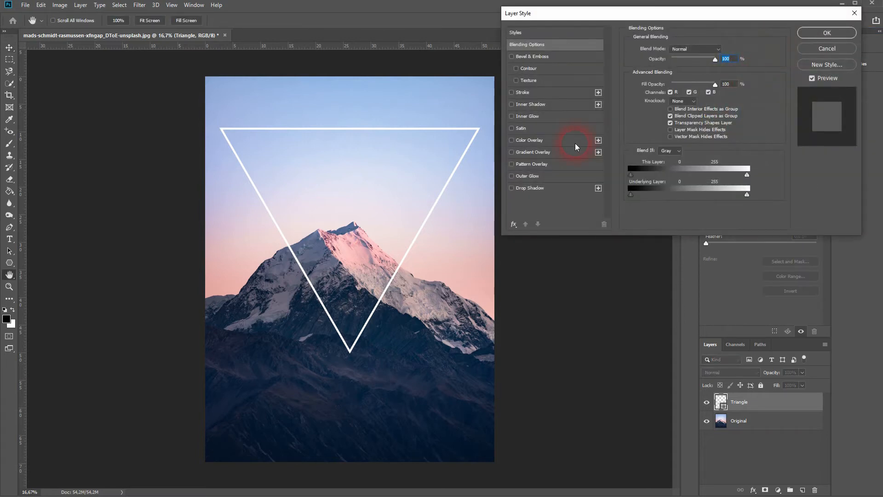
{"action": "left_click", "coordinate": [522, 116]}
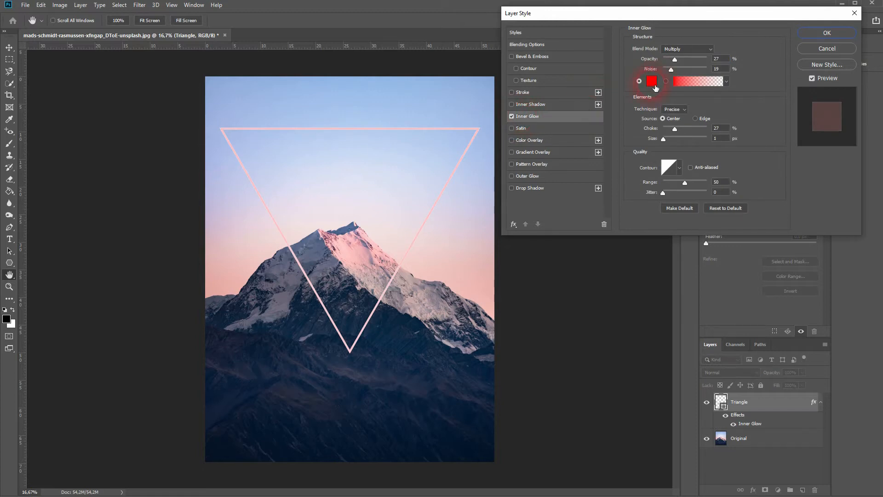
{"action": "left_click", "coordinate": [652, 81]}
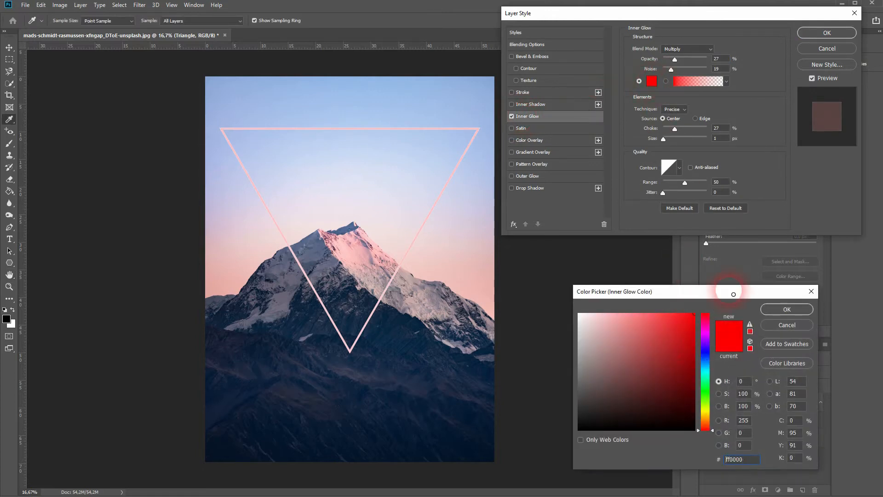
{"action": "left_click", "coordinate": [792, 310]}
{"action": "left_click", "coordinate": [709, 51]}
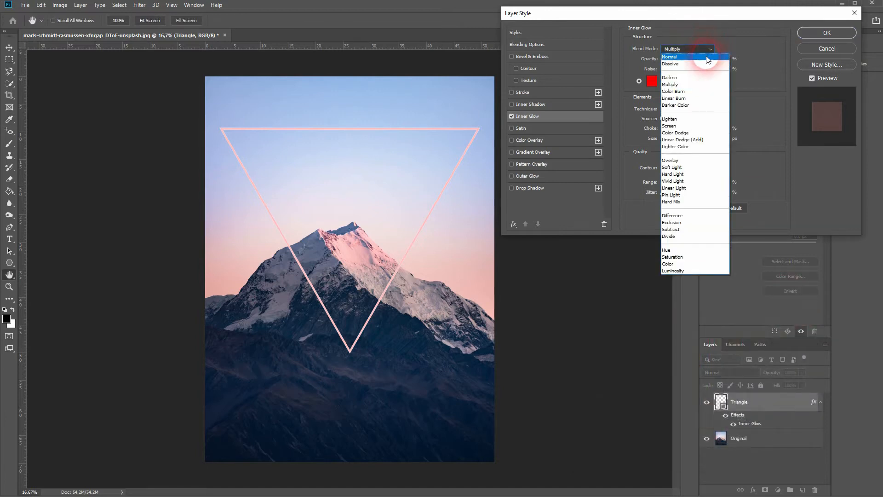
{"action": "left_click", "coordinate": [695, 90]}
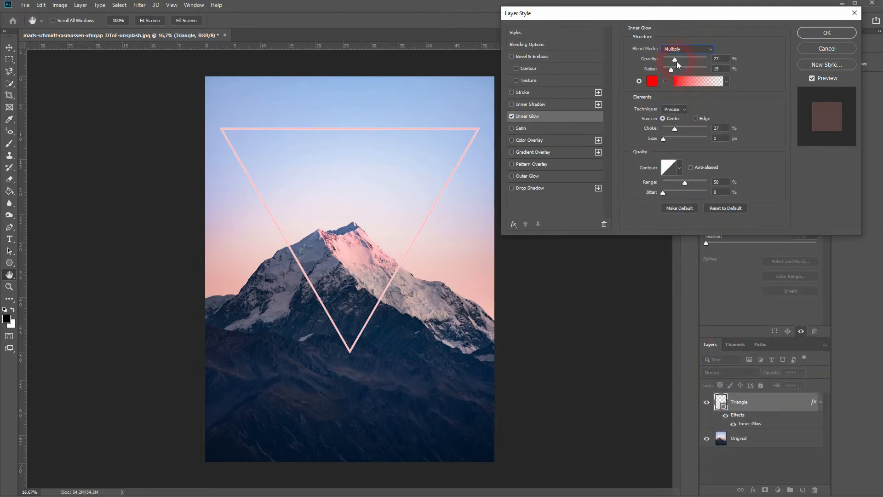
- Set the Inner Glow to 35% opacity, 18% noise, Softer technique, 49% choke and 2 px size
{"action": "mouse_move", "coordinate": [674, 58]}
{"action": "left_mouse_down"}
{"action": "mouse_move", "coordinate": [721, 63]}
{"action": "mouse_move", "coordinate": [677, 70]}
{"action": "left_mouse_up"}
{"action": "left_click_drag", "start_coordinate": [670, 70], "coordinate": [711, 101]}
{"action": "left_click_drag", "start_coordinate": [707, 70], "coordinate": [674, 71]}
{"action": "left_click", "coordinate": [675, 109]}
{"action": "left_click", "coordinate": [662, 139]}
{"action": "mouse_move", "coordinate": [663, 140]}
{"action": "left_mouse_down"}
{"action": "mouse_move", "coordinate": [731, 140]}
{"action": "mouse_move", "coordinate": [640, 144]}
{"action": "mouse_move", "coordinate": [664, 141]}
{"action": "left_mouse_up"}
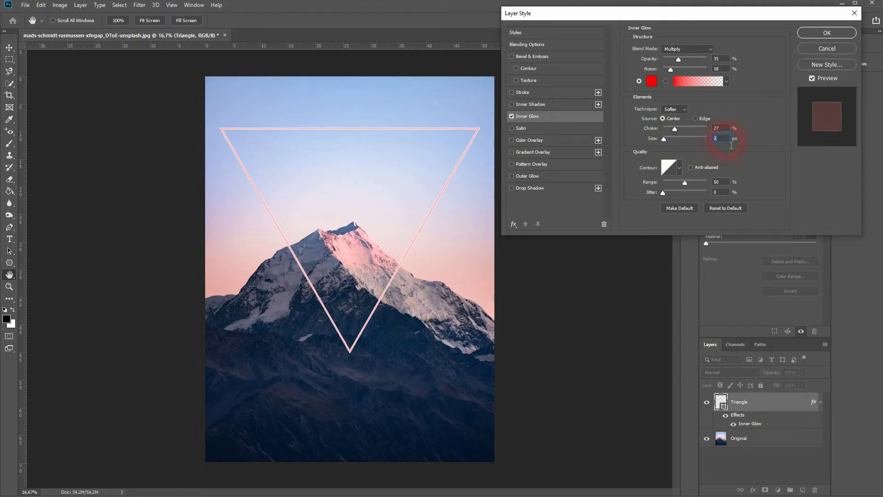
{"action": "left_click_drag", "start_coordinate": [675, 129], "coordinate": [688, 128]}
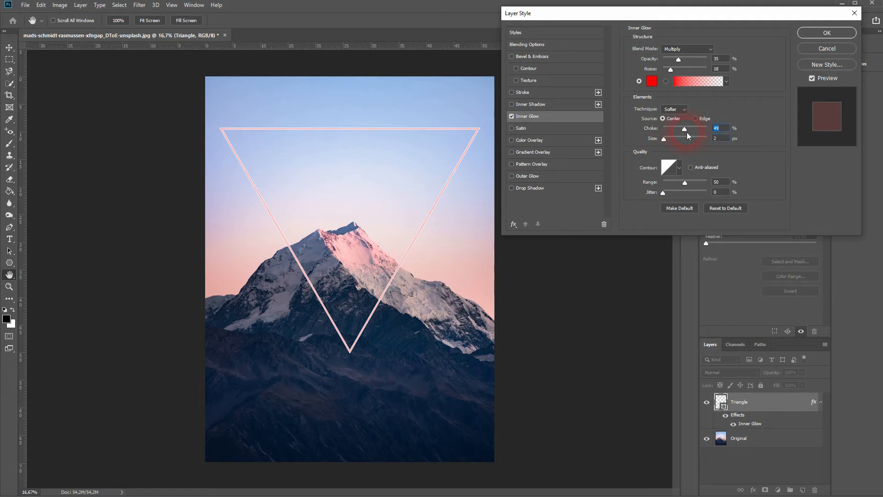
- Add an Outer Glow to the triangle with the colour ff0000
{"action": "left_click", "coordinate": [528, 176]}
{"action": "left_click", "coordinate": [652, 84]}
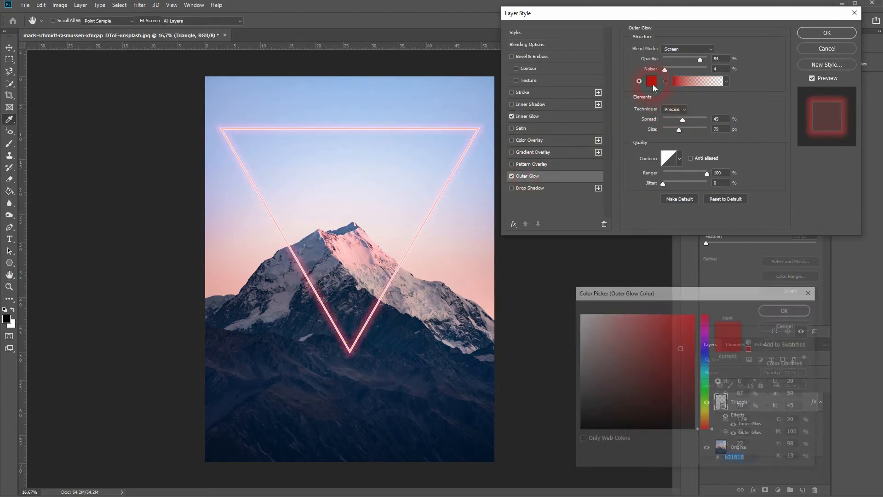
{"action": "type", "text": "ff0000"}
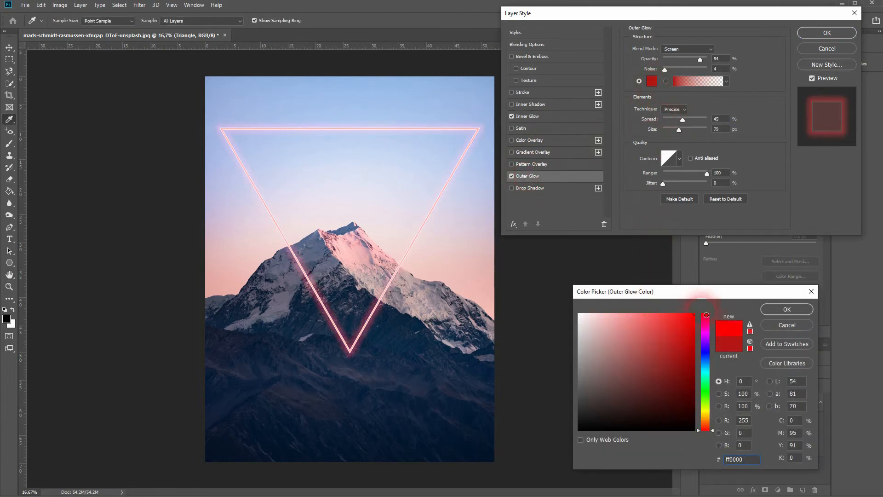
{"action": "left_click", "coordinate": [780, 307]}
- Try the Normal blend mode on the Outer Glow, and return it to Screen
{"action": "left_click", "coordinate": [687, 49]}
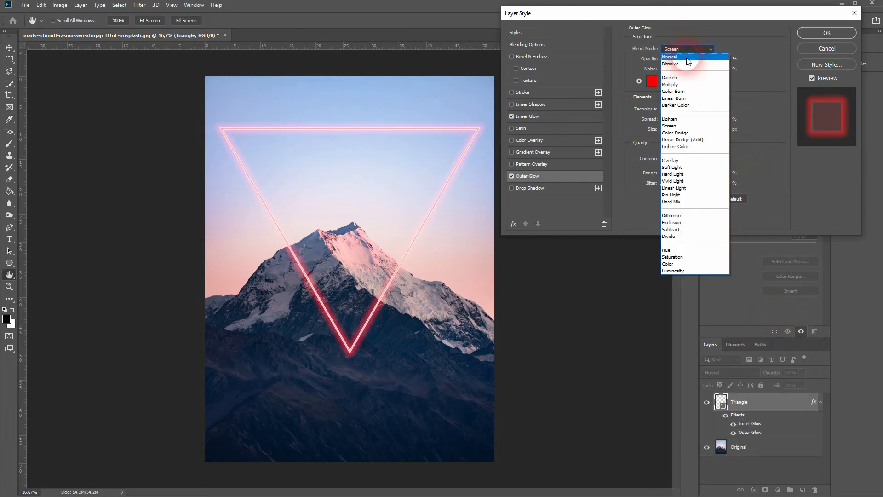
{"action": "left_click", "coordinate": [676, 52]}
{"action": "left_click", "coordinate": [686, 48]}
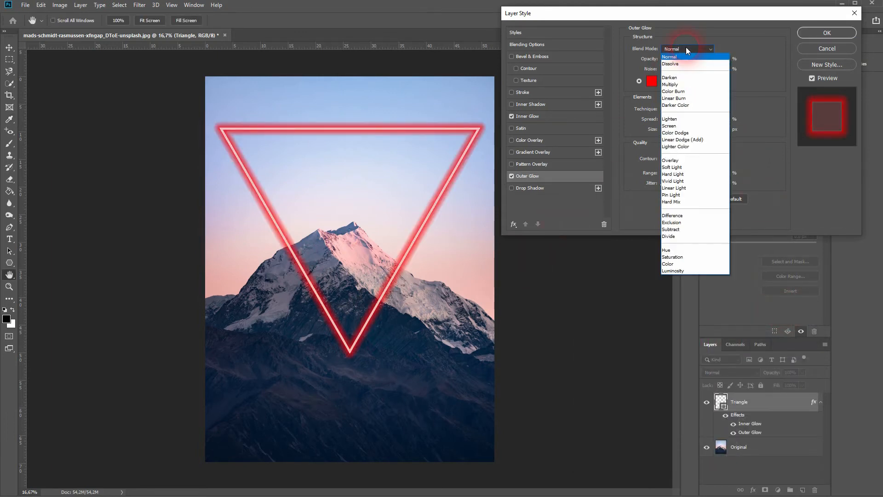
{"action": "left_click", "coordinate": [693, 125]}
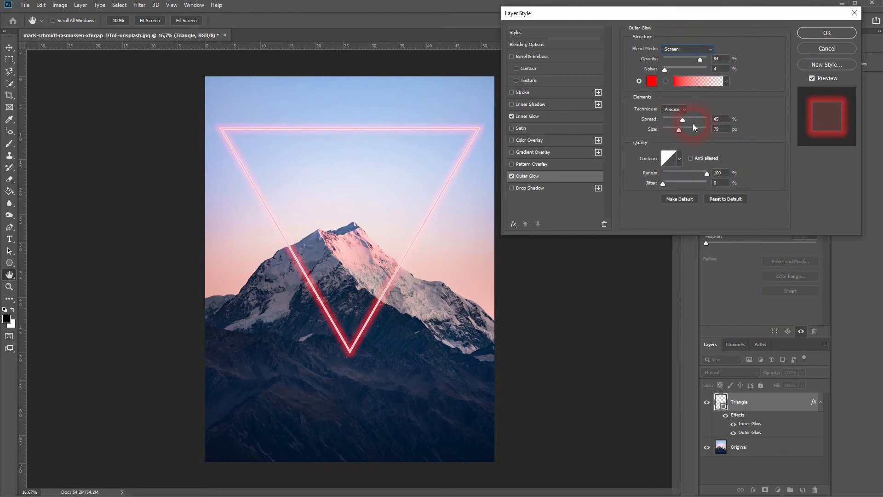
- Set the Outer Glow to 70% opacity, 4% noise, Precise technique, 41% spread and 65 px size, and apply the layer style
{"action": "left_click_drag", "start_coordinate": [701, 60], "coordinate": [691, 62]}
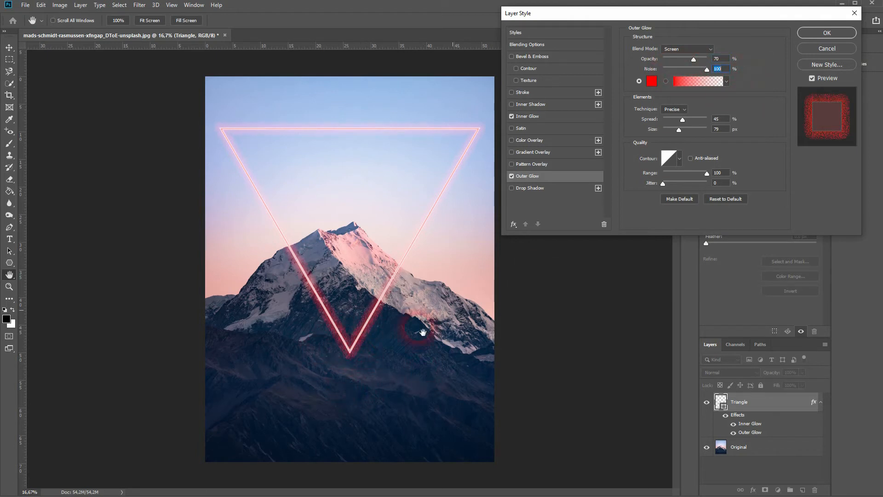
{"action": "left_click_drag", "start_coordinate": [677, 70], "coordinate": [665, 73]}
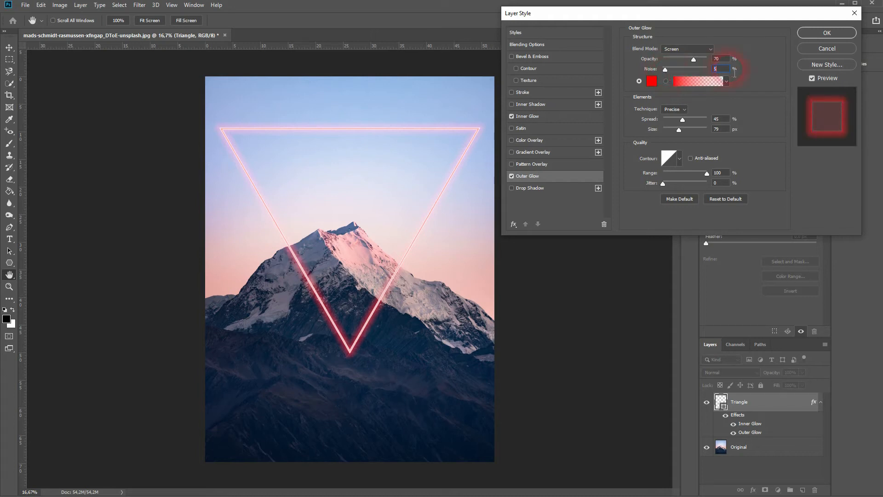
{"action": "left_click", "coordinate": [680, 110]}
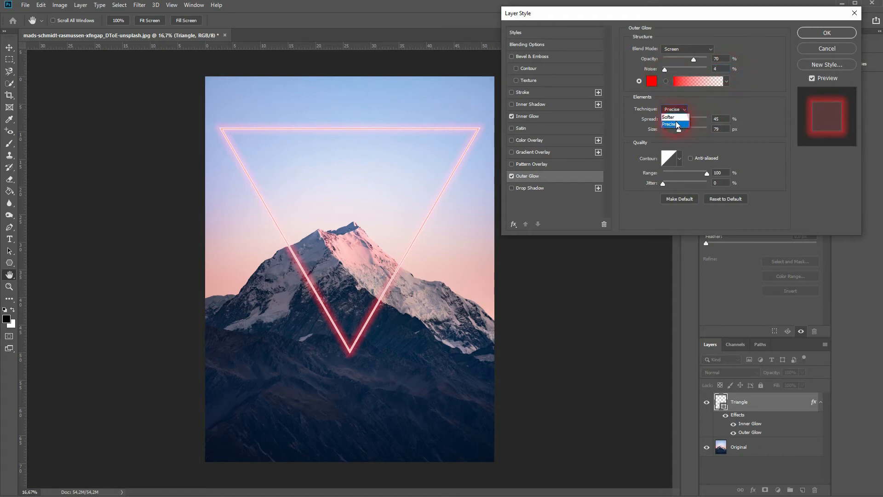
{"action": "mouse_move", "coordinate": [683, 120]}
{"action": "left_mouse_down"}
{"action": "mouse_move", "coordinate": [729, 118]}
{"action": "mouse_move", "coordinate": [725, 129]}
{"action": "mouse_move", "coordinate": [685, 124]}
{"action": "left_mouse_up"}
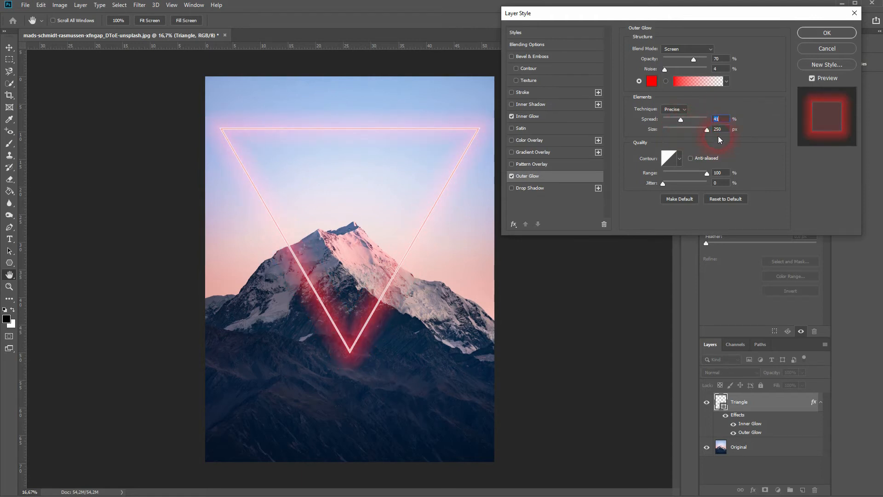
{"action": "left_click_drag", "start_coordinate": [705, 129], "coordinate": [681, 130]}
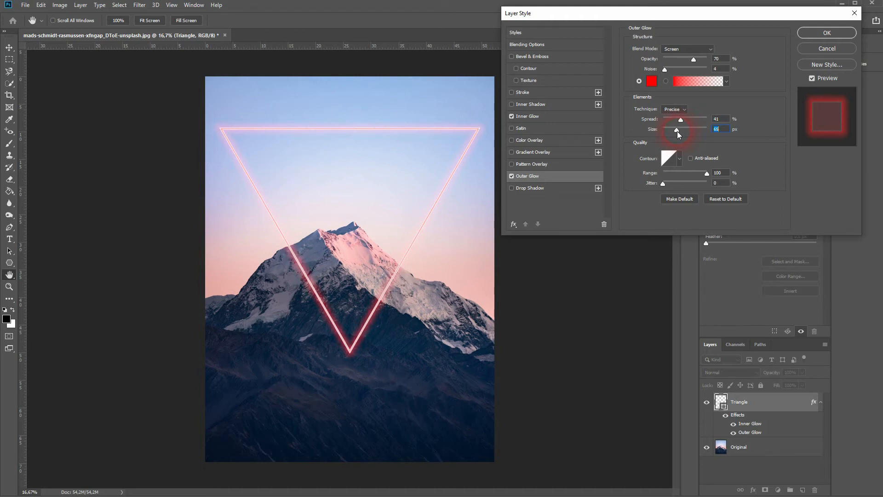
{"action": "left_click", "coordinate": [816, 36]}
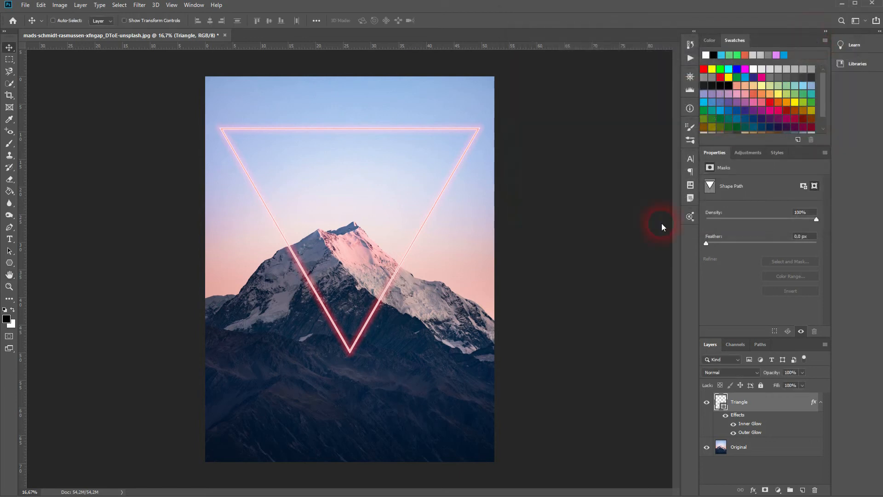
- Compare the image with and without the Triangle layer and its Inner Glow by toggling their visibility
{"action": "left_click", "coordinate": [706, 402]}
{"action": "left_click", "coordinate": [706, 402]}
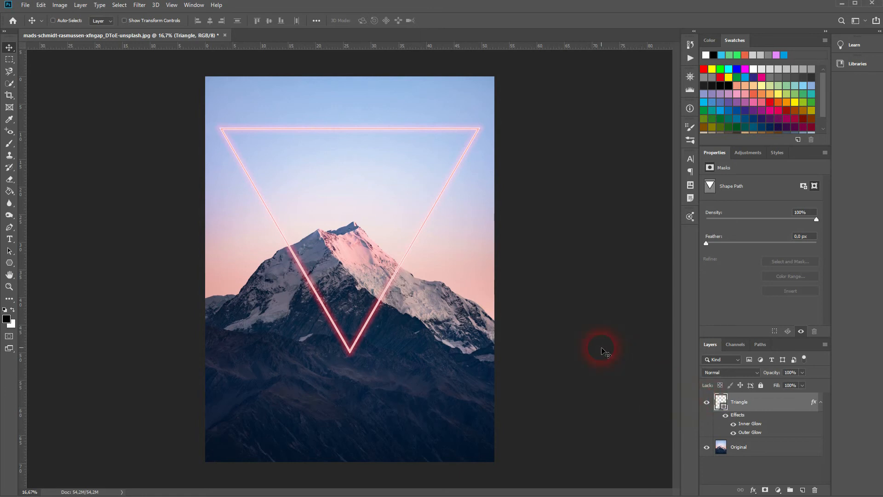
{"action": "left_click", "coordinate": [733, 424]}
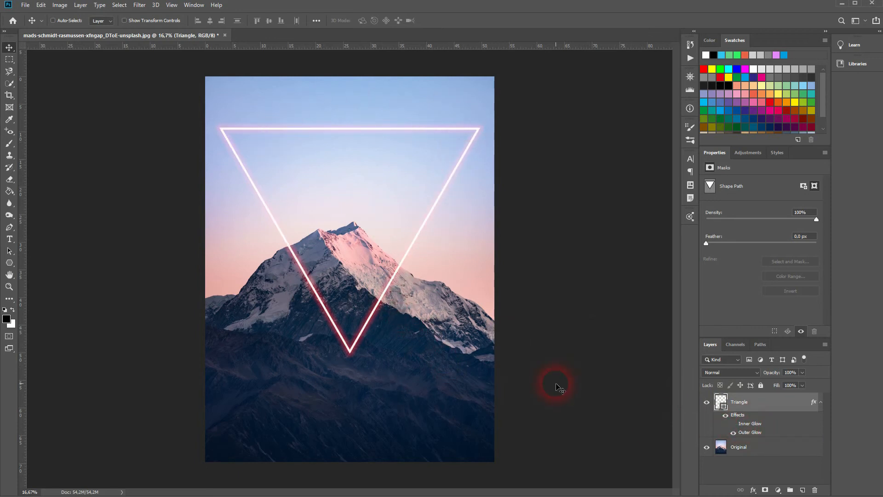
{"action": "left_click", "coordinate": [733, 424]}
- Fine-tune the size of the Triangle layer's Inner Glow, settling on 10 px, and apply the layer style
{"action": "double_click", "coordinate": [754, 427]}
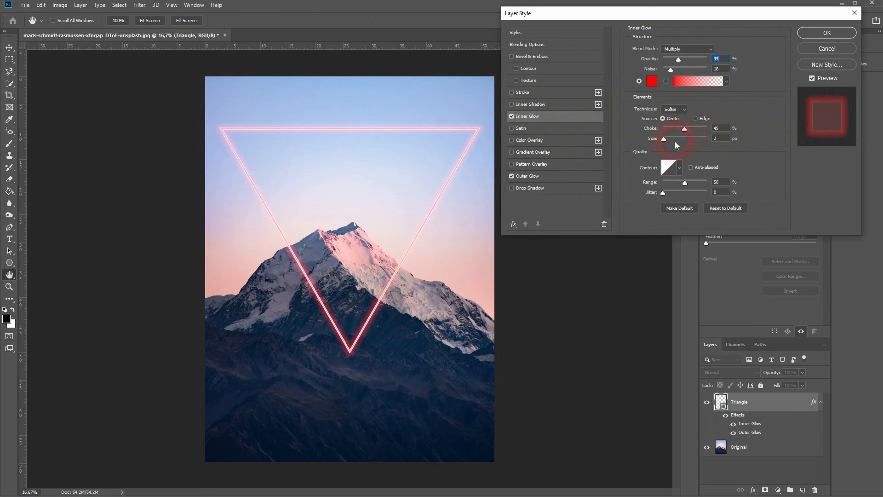
{"action": "left_click", "coordinate": [726, 139]}
{"action": "key", "text": "Up"}
{"action": "key", "text": "Up"}
{"action": "key", "text": "Up"}
{"action": "key", "text": "Up"}
{"action": "key", "text": "Up"}
{"action": "key", "text": "Up"}
{"action": "key", "text": "Up"}
{"action": "key", "text": "Up"}
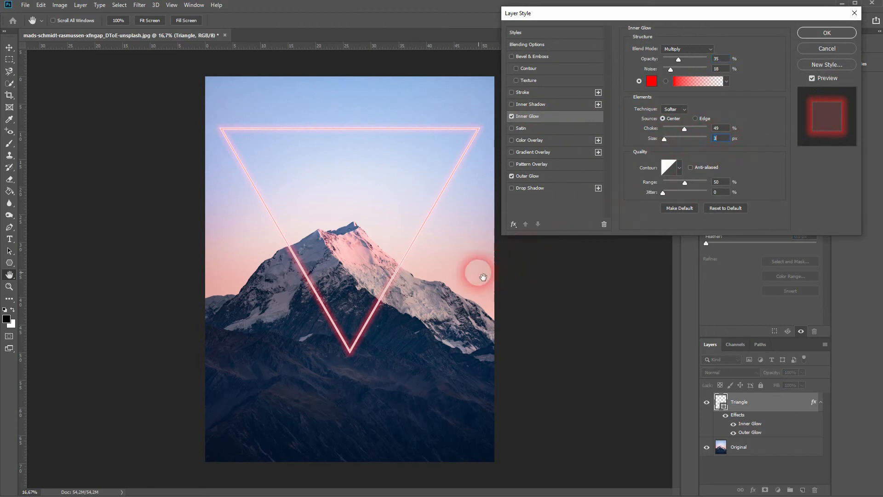
{"action": "key", "text": "Up"}
{"action": "key", "text": "Up"}
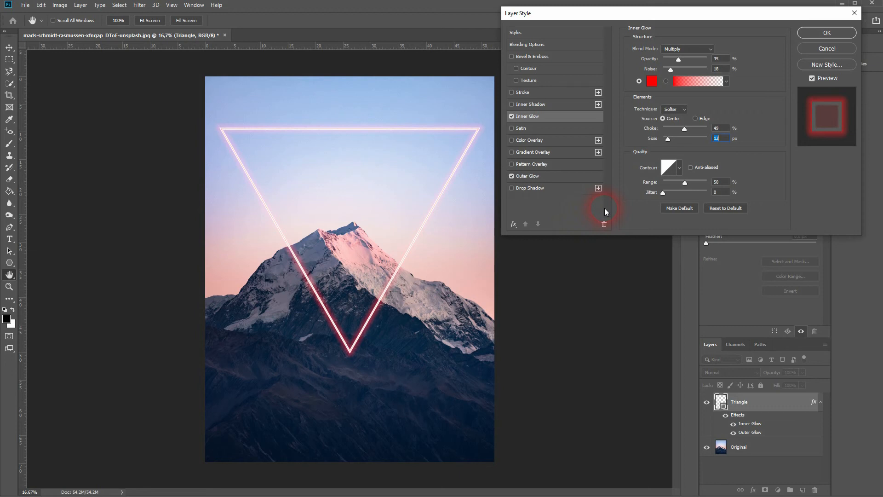
{"action": "key", "text": "Down"}
{"action": "key", "text": "Down"}
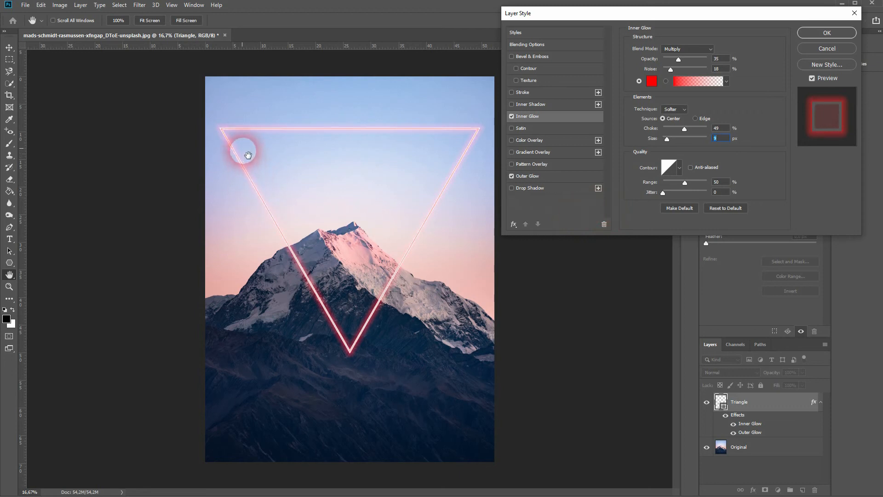
{"action": "key", "text": "Up"}
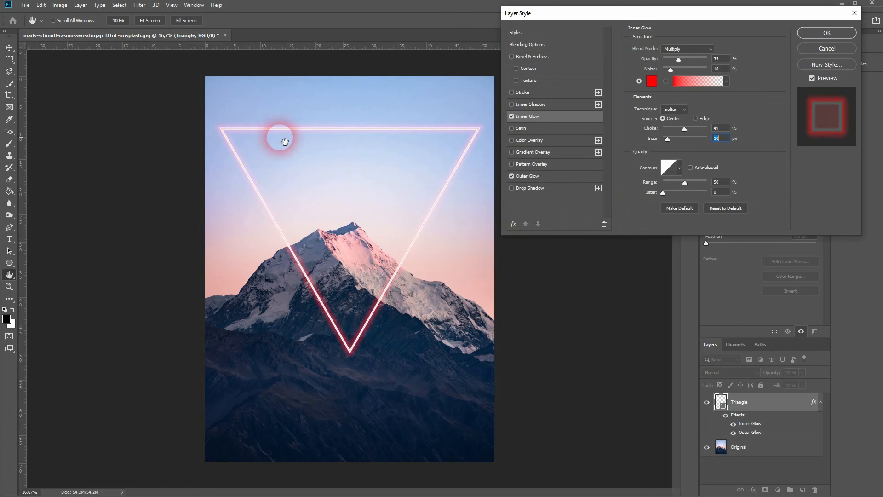
{"action": "left_click", "coordinate": [825, 33]}
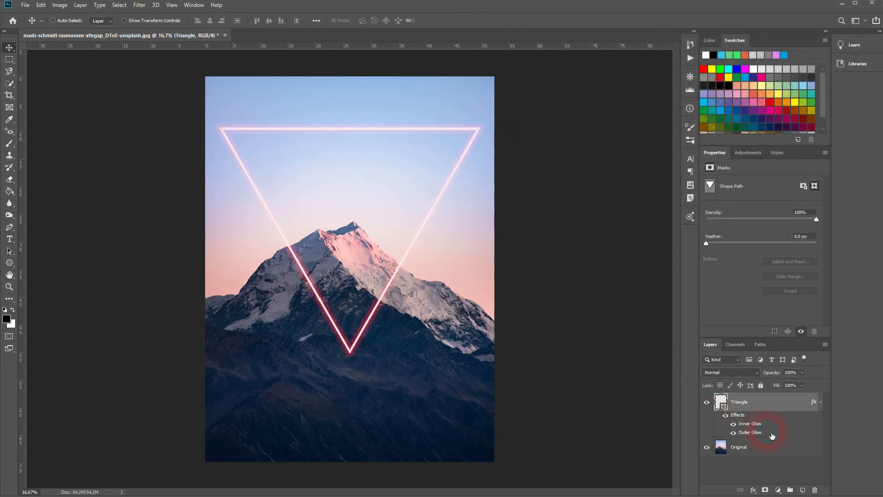
- Add a layer mask to the Triangle layer and paint out the triangle's lower tip with a black brush
{"action": "scroll", "coordinate": [357, 361], "scroll_direction": "up", "scroll_amount": 3}
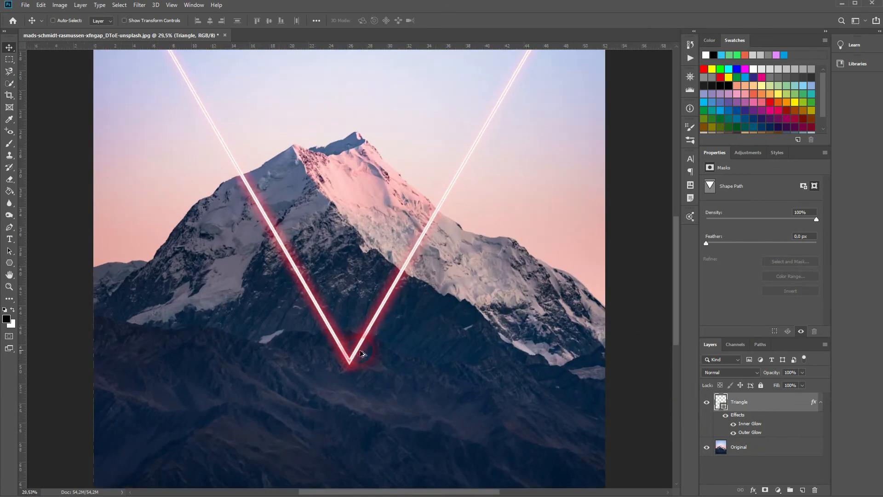
{"action": "scroll", "coordinate": [347, 359], "scroll_direction": "up", "scroll_amount": 2}
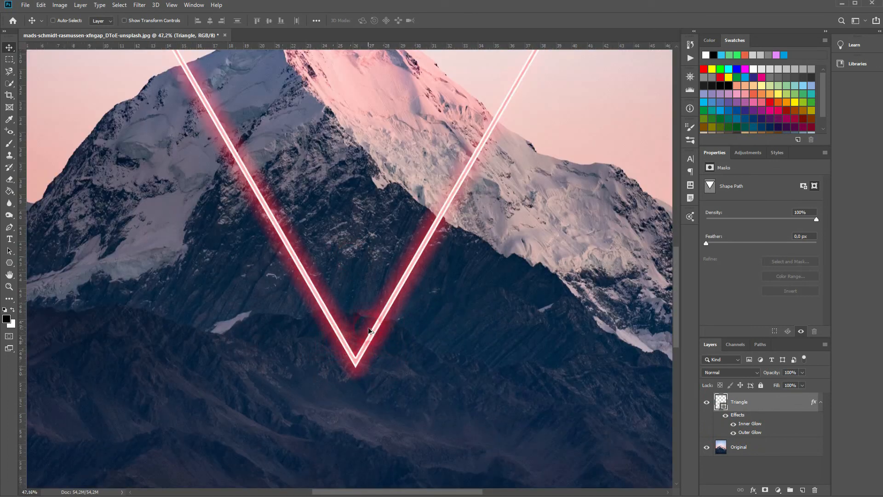
{"action": "scroll", "coordinate": [364, 335], "scroll_direction": "down", "scroll_amount": 2}
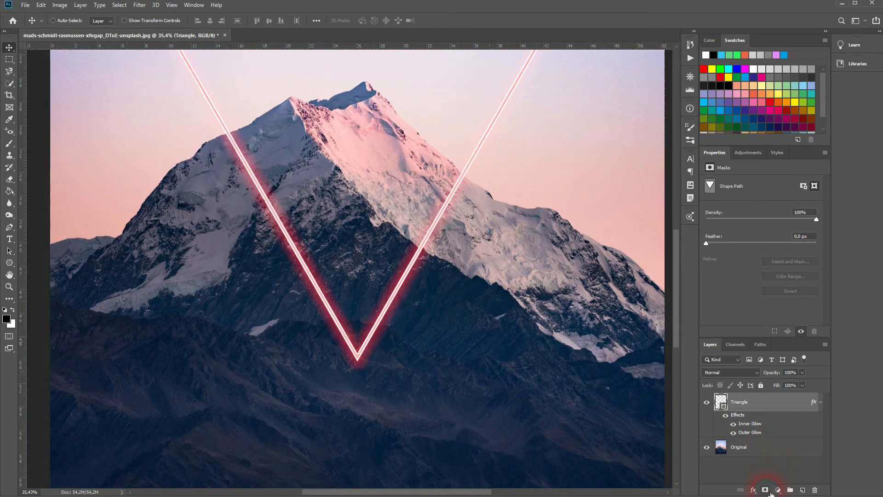
{"action": "left_click", "coordinate": [770, 492]}
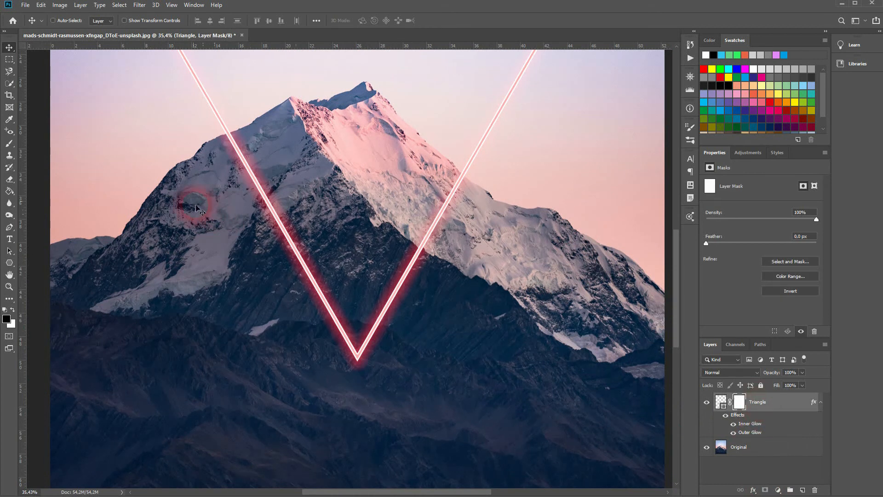
{"action": "left_click", "coordinate": [9, 143]}
{"action": "left_click", "coordinate": [46, 142]}
{"action": "left_click", "coordinate": [5, 310]}
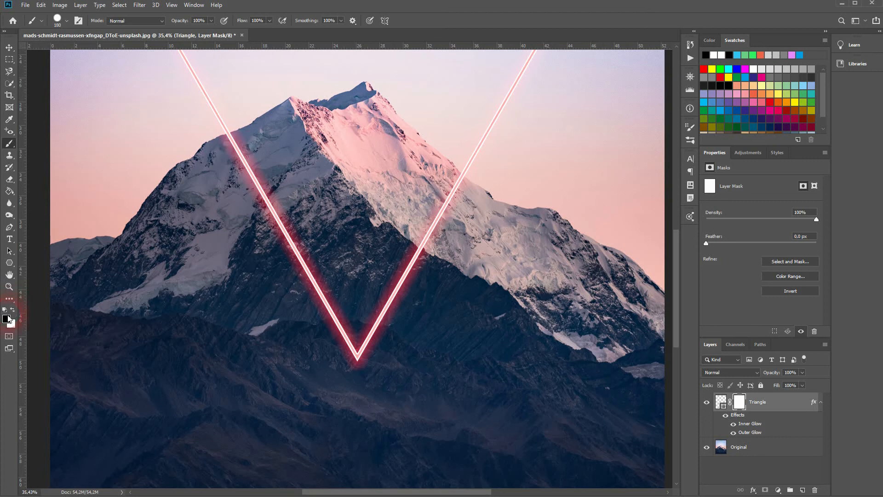
{"action": "mouse_move", "coordinate": [343, 360]}
{"action": "left_mouse_down"}
{"action": "mouse_move", "coordinate": [369, 374]}
{"action": "mouse_move", "coordinate": [356, 367]}
{"action": "mouse_move", "coordinate": [380, 365]}
{"action": "mouse_move", "coordinate": [344, 360]}
{"action": "mouse_move", "coordinate": [374, 365]}
{"action": "left_mouse_up"}
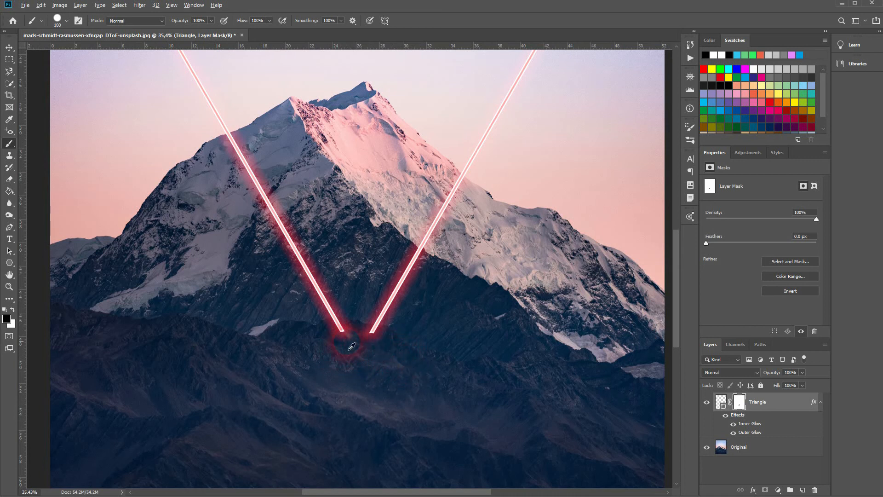
- Try the Layer Mask Hides Effects blending option on the Triangle layer, and turn it off again
{"action": "scroll", "coordinate": [353, 345], "scroll_direction": "up", "scroll_amount": 4}
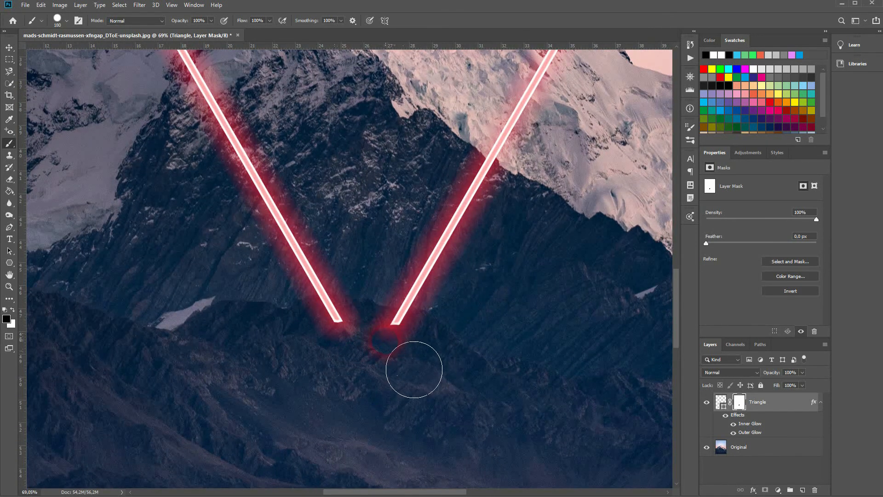
{"action": "right_click", "coordinate": [758, 403]}
{"action": "left_click", "coordinate": [773, 28]}
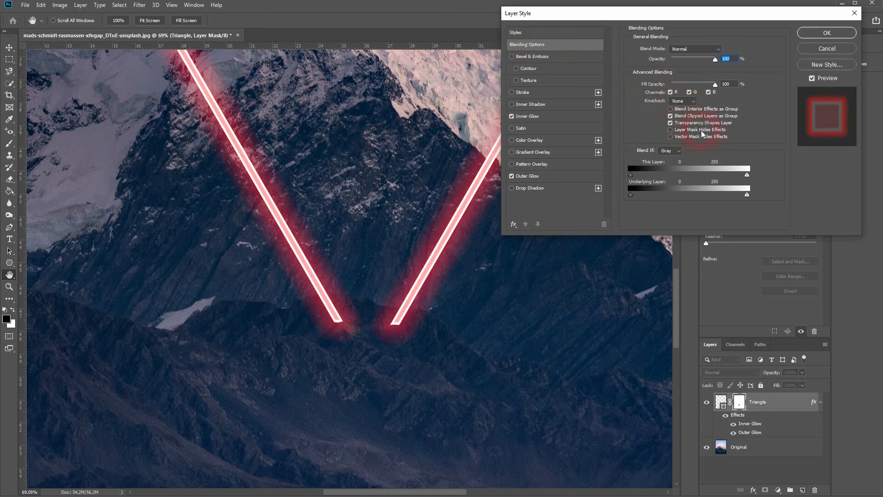
{"action": "left_click", "coordinate": [670, 130]}
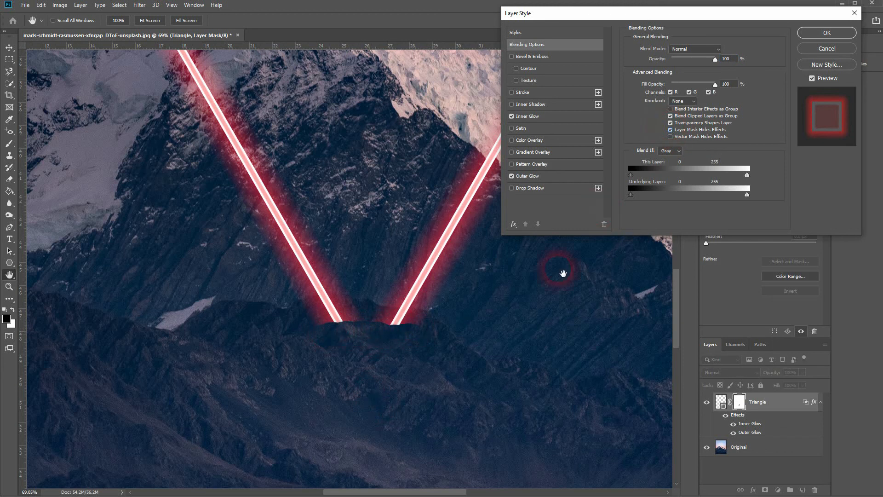
{"action": "left_click", "coordinate": [671, 131]}
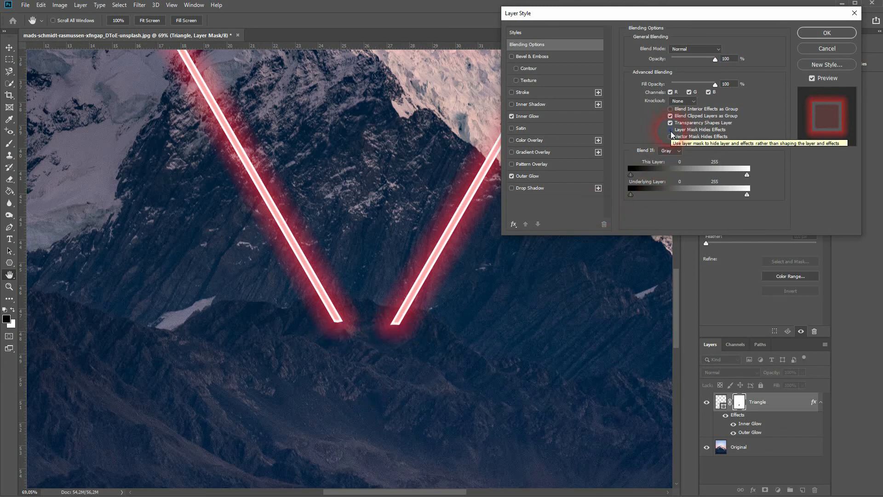
{"action": "left_click", "coordinate": [826, 32]}
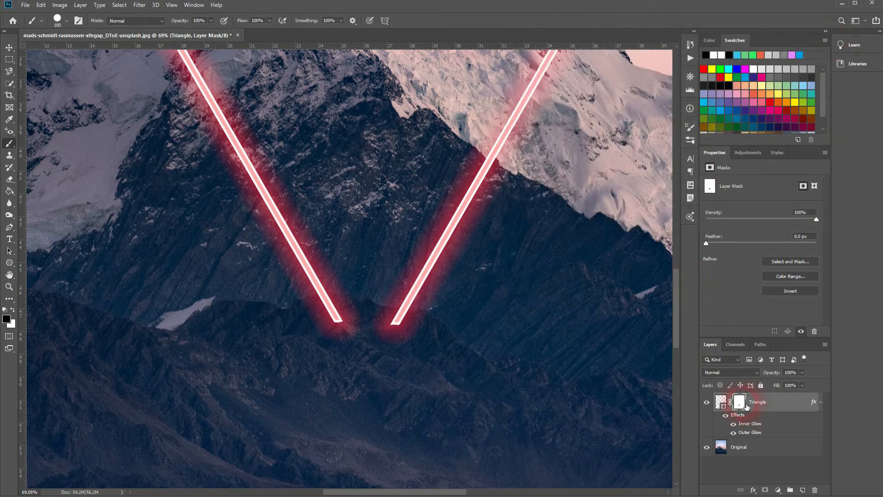
- Delete the layer mask from the Triangle layer
{"action": "right_click", "coordinate": [742, 404]}
{"action": "left_click", "coordinate": [774, 420]}
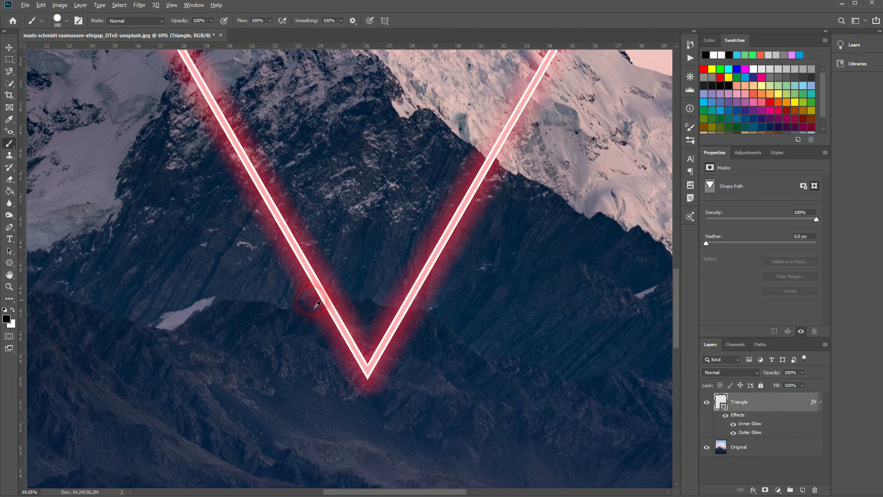
{"action": "scroll", "coordinate": [335, 293], "scroll_direction": "down", "scroll_amount": 3}
{"action": "scroll", "coordinate": [336, 293], "scroll_direction": "down", "scroll_amount": 4}
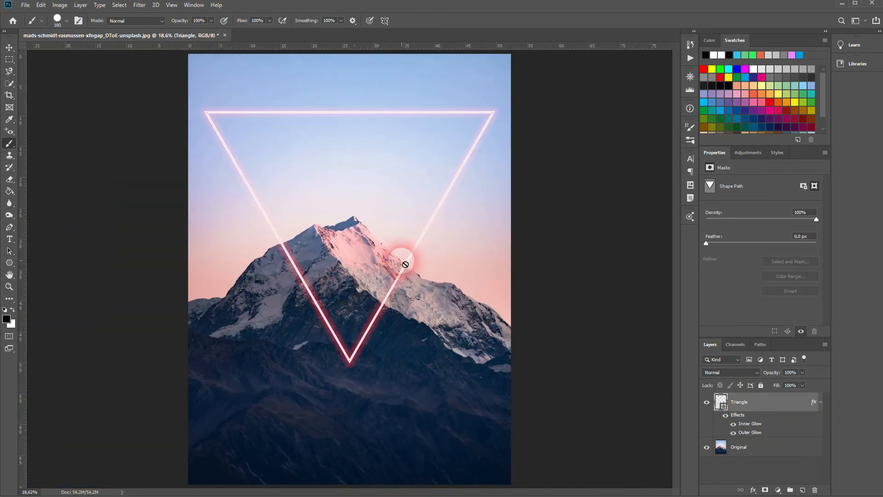